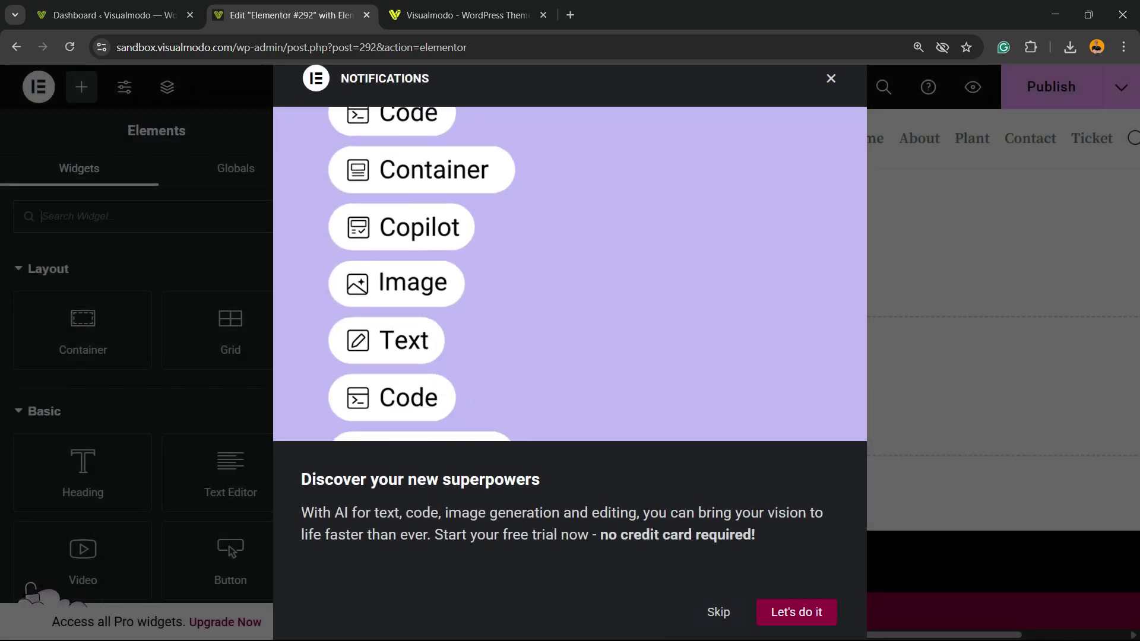
Skip the AI features notification and look through the available widgets in the page editor.
{"action": "left_click", "coordinate": [718, 612]}
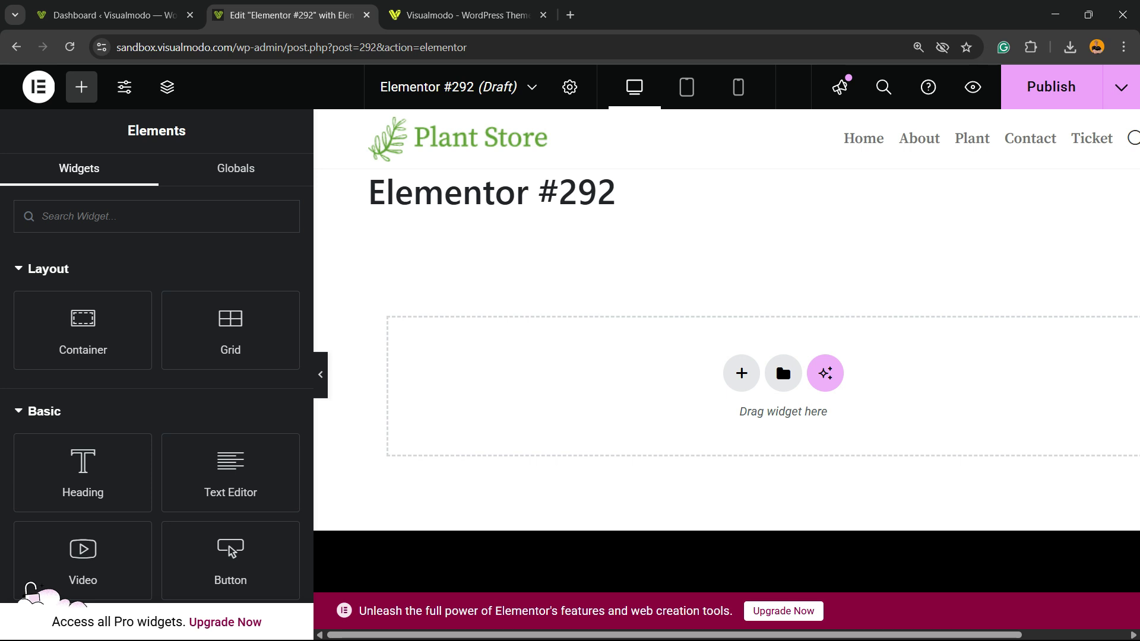
{"action": "scroll", "coordinate": [88, 359], "scroll_direction": "down", "scroll_amount": 10}
{"action": "scroll", "coordinate": [88, 359], "scroll_direction": "down", "scroll_amount": 5}
{"action": "scroll", "coordinate": [233, 552], "scroll_direction": "up", "scroll_amount": 20}
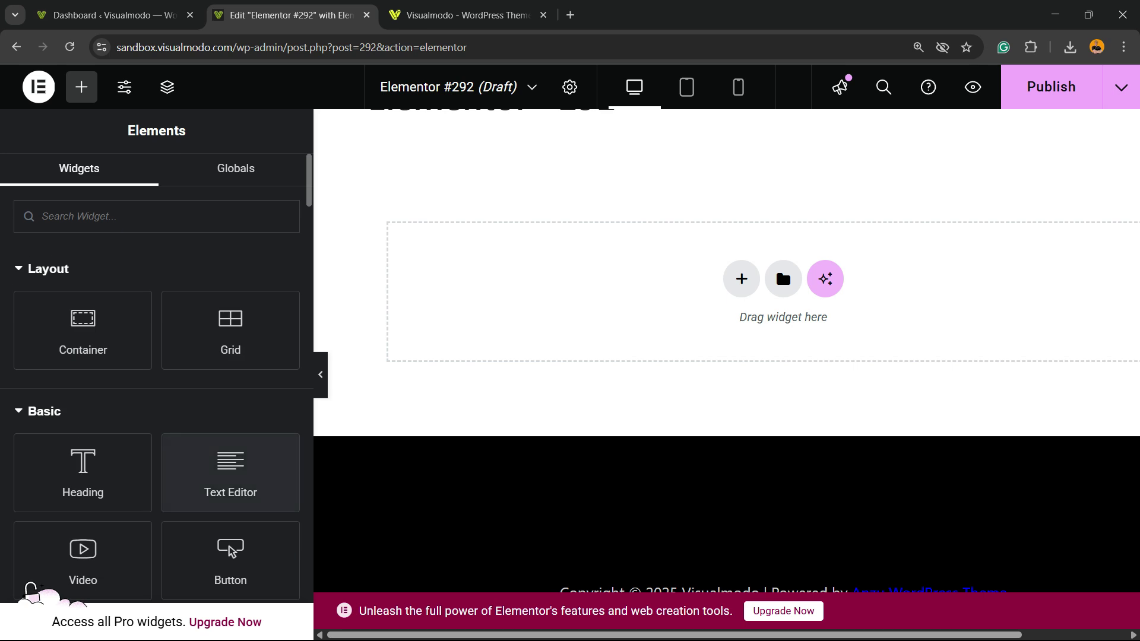
{"action": "scroll", "coordinate": [230, 333], "scroll_direction": "down", "scroll_amount": 10}
{"action": "scroll", "coordinate": [726, 321], "scroll_direction": "up", "scroll_amount": 2}
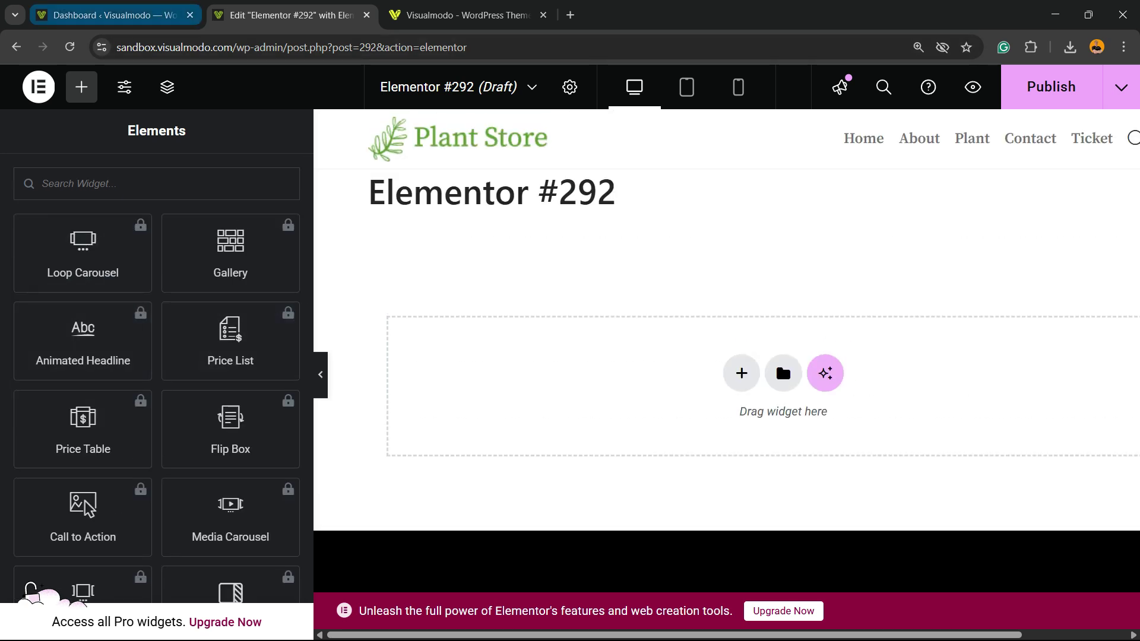
Switch to the WordPress dashboard and look over its admin sections.
{"action": "mouse_move", "coordinate": [112, 15]}
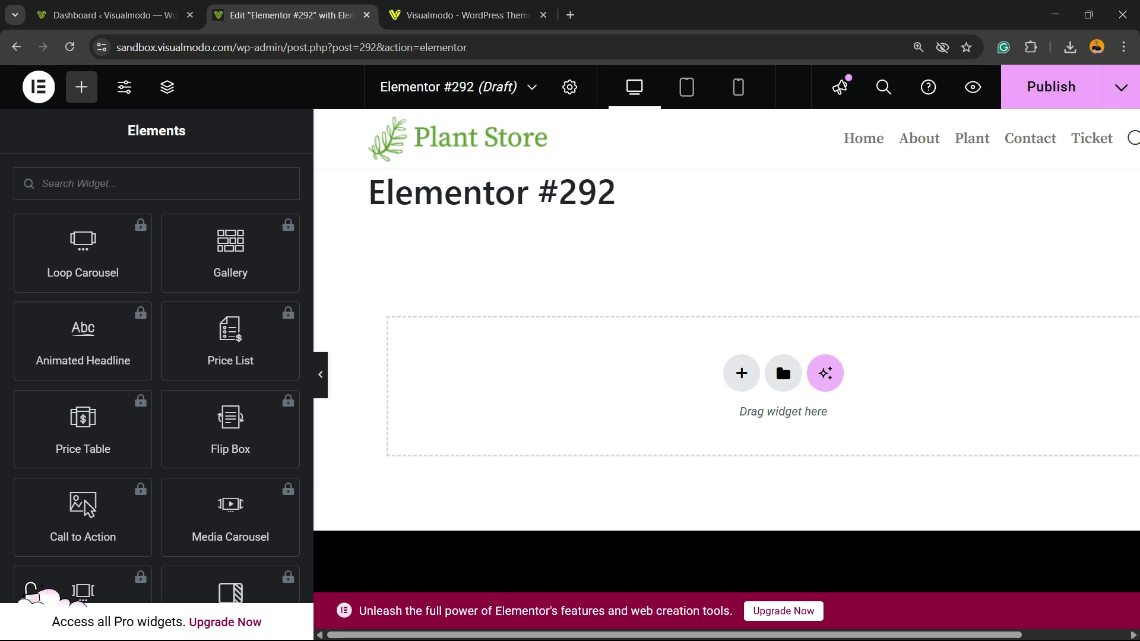
{"action": "key", "text": "ctrl+1"}
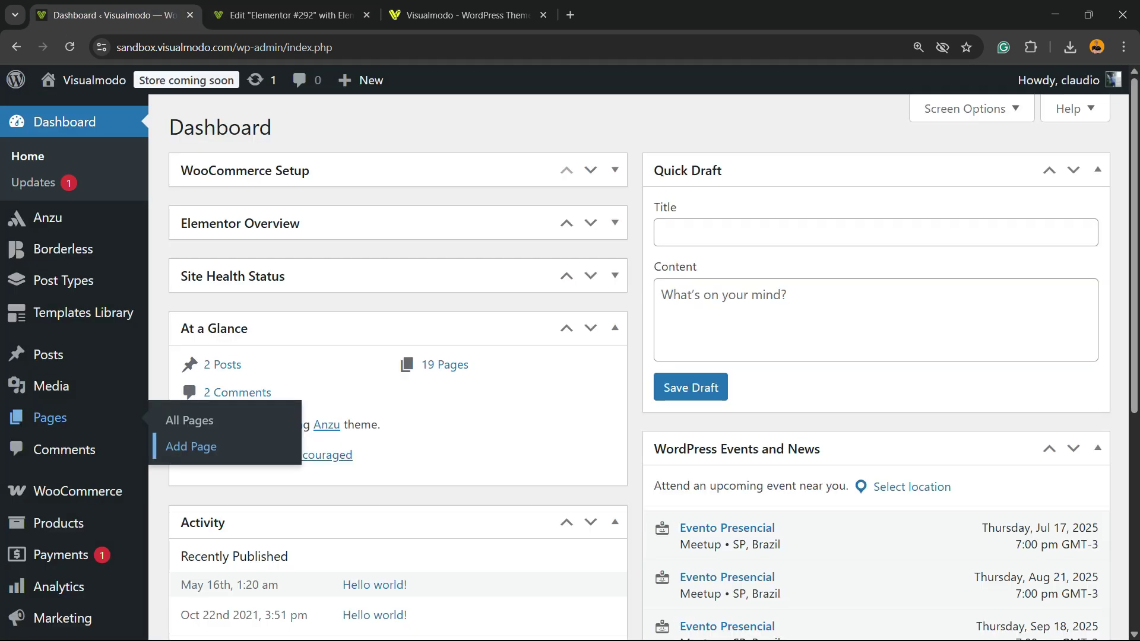
{"action": "scroll", "coordinate": [59, 171], "scroll_direction": "down", "scroll_amount": 5}
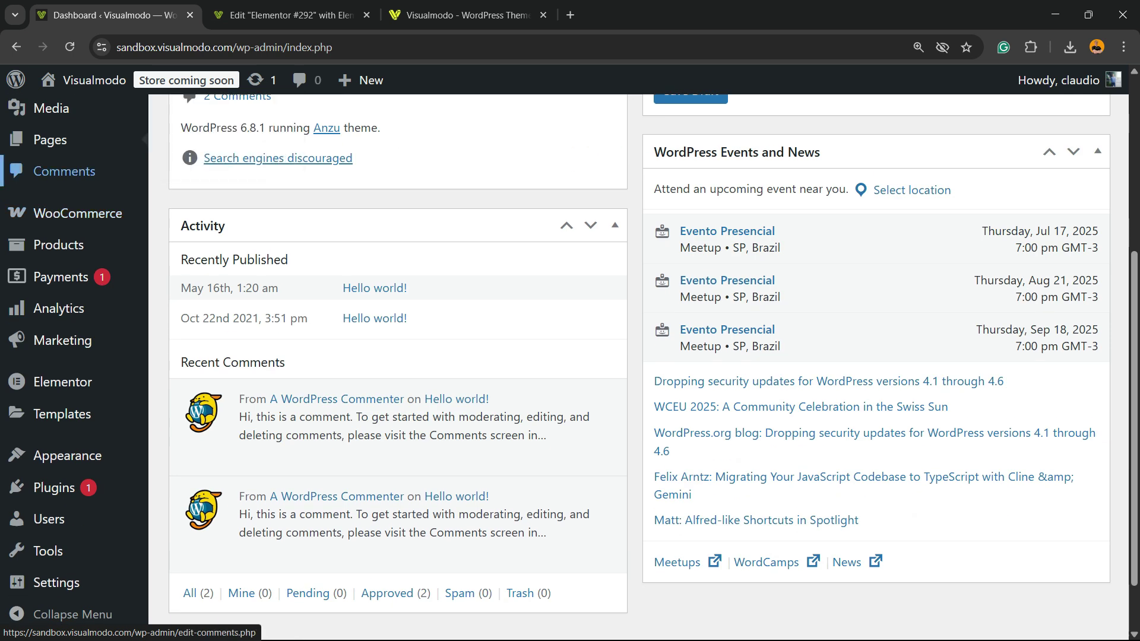
{"action": "mouse_move", "coordinate": [77, 213]}
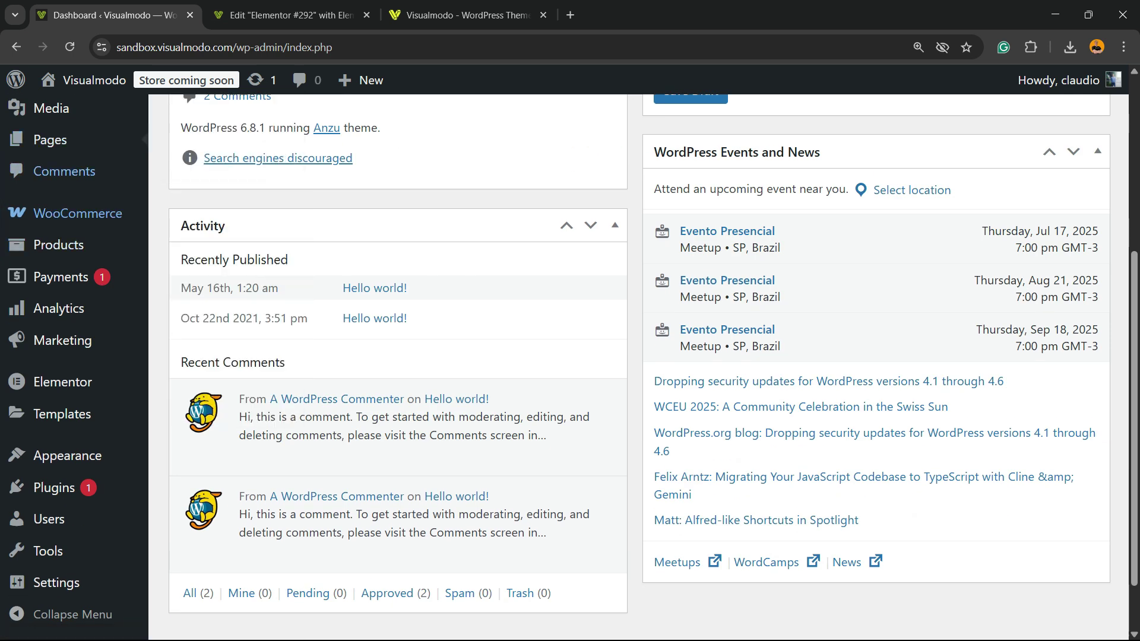
{"action": "scroll", "coordinate": [65, 250], "scroll_direction": "up", "scroll_amount": 5}
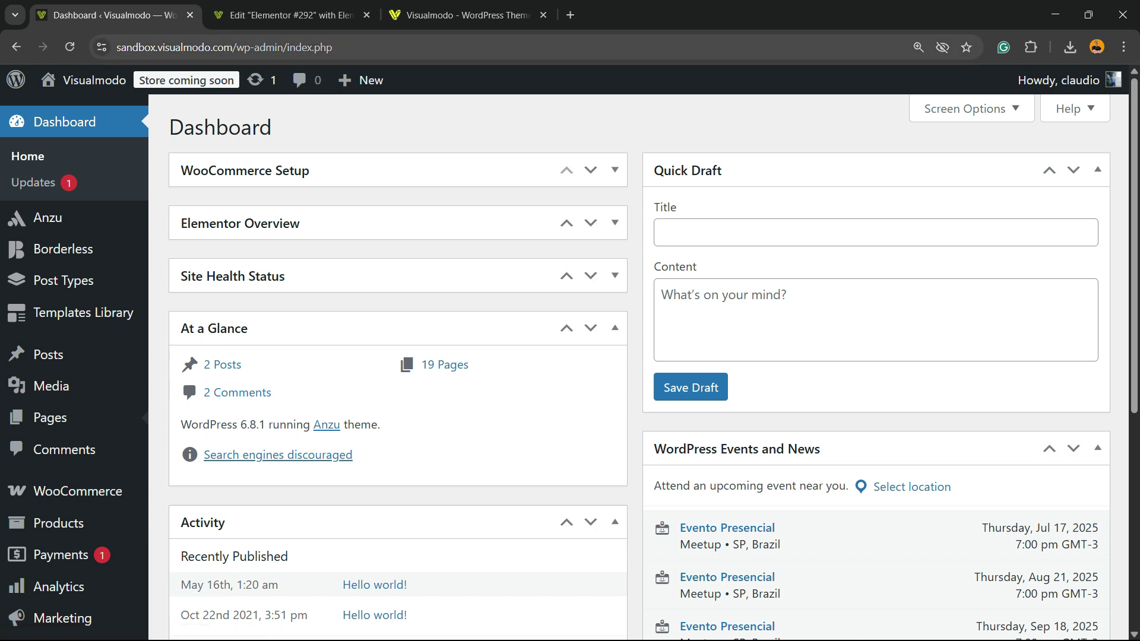
{"action": "double_click", "coordinate": [269, 47]}
{"action": "double_click", "coordinate": [278, 48]}
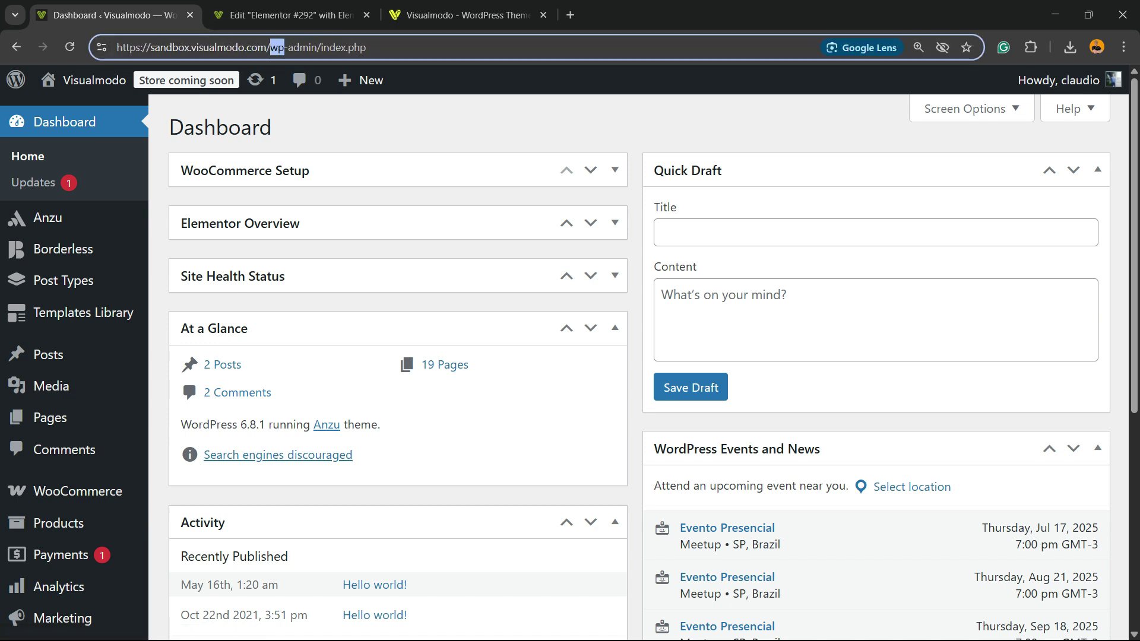
{"action": "left_click_drag", "start_coordinate": [367, 47], "coordinate": [300, 48]}
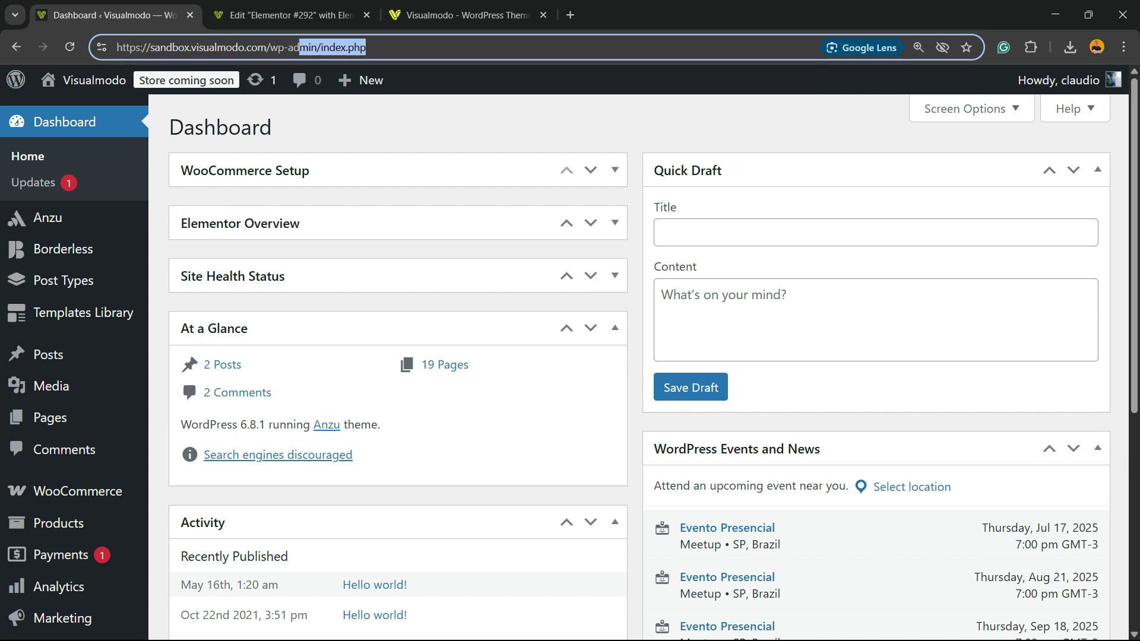
Open Elementor's settings page from the WordPress dashboard.
{"action": "scroll", "coordinate": [53, 312], "scroll_direction": "down", "scroll_amount": 5}
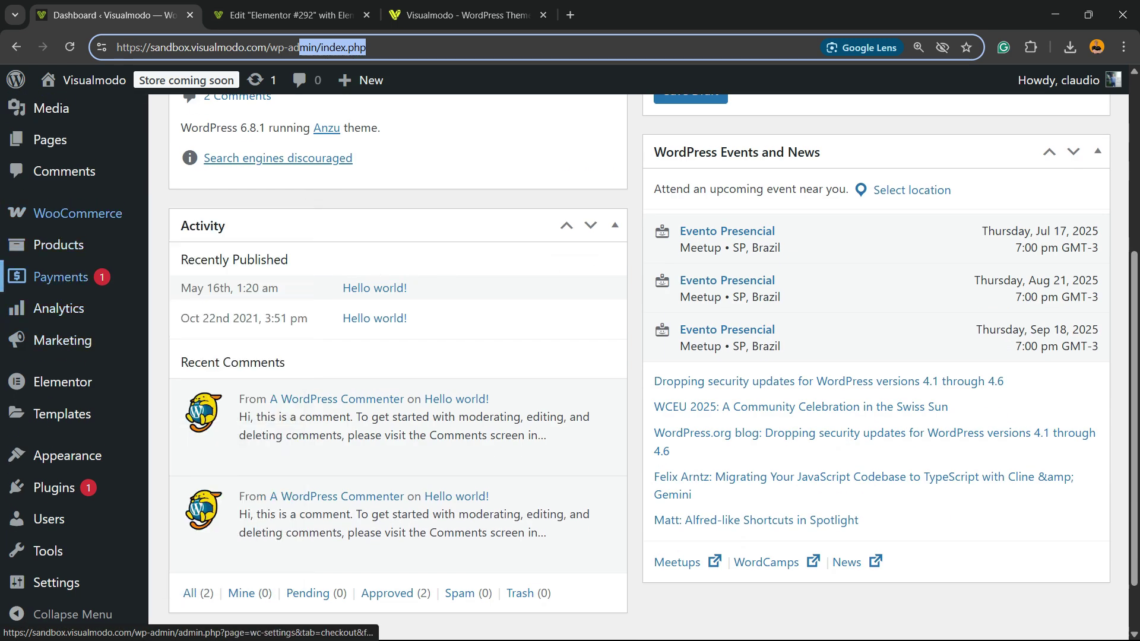
{"action": "scroll", "coordinate": [54, 285], "scroll_direction": "up", "scroll_amount": 3}
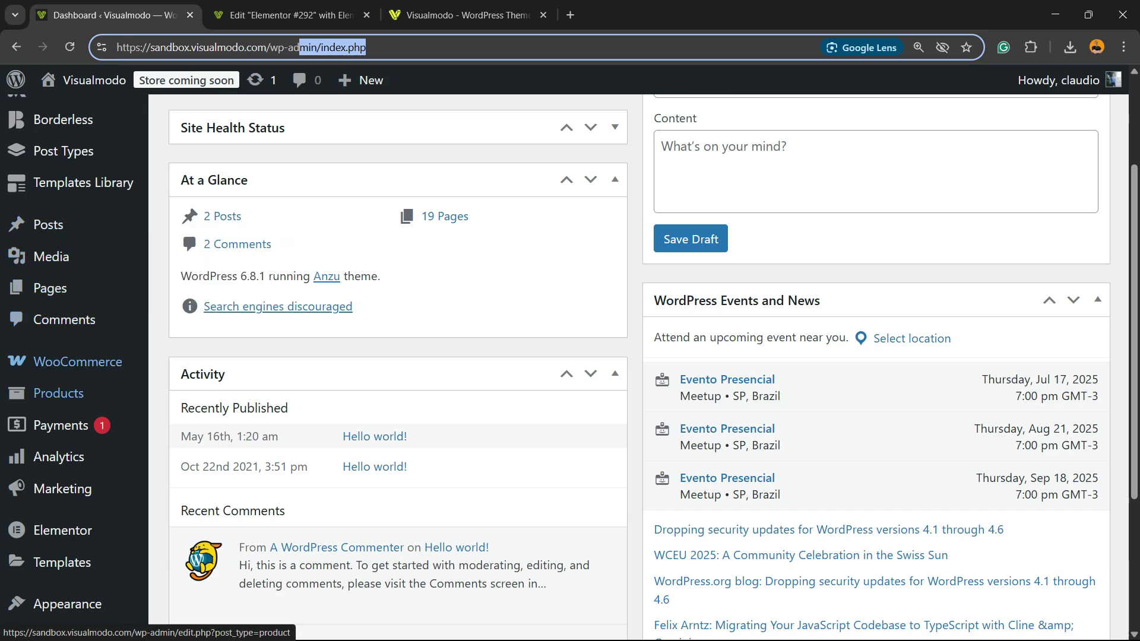
{"action": "mouse_move", "coordinate": [62, 530]}
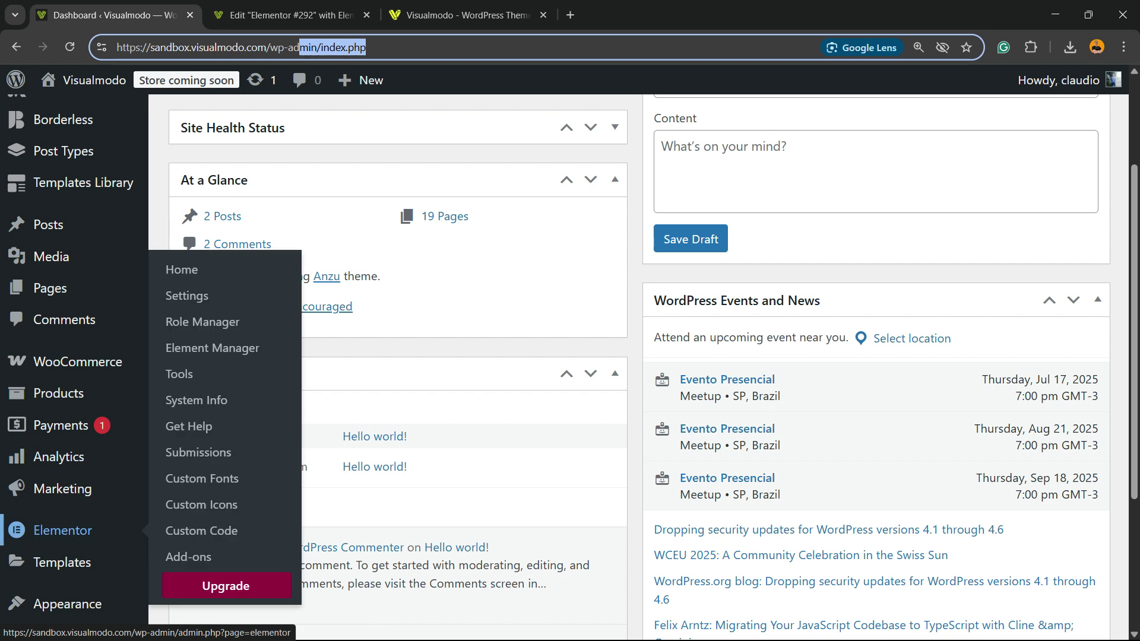
{"action": "left_click", "coordinate": [196, 296]}
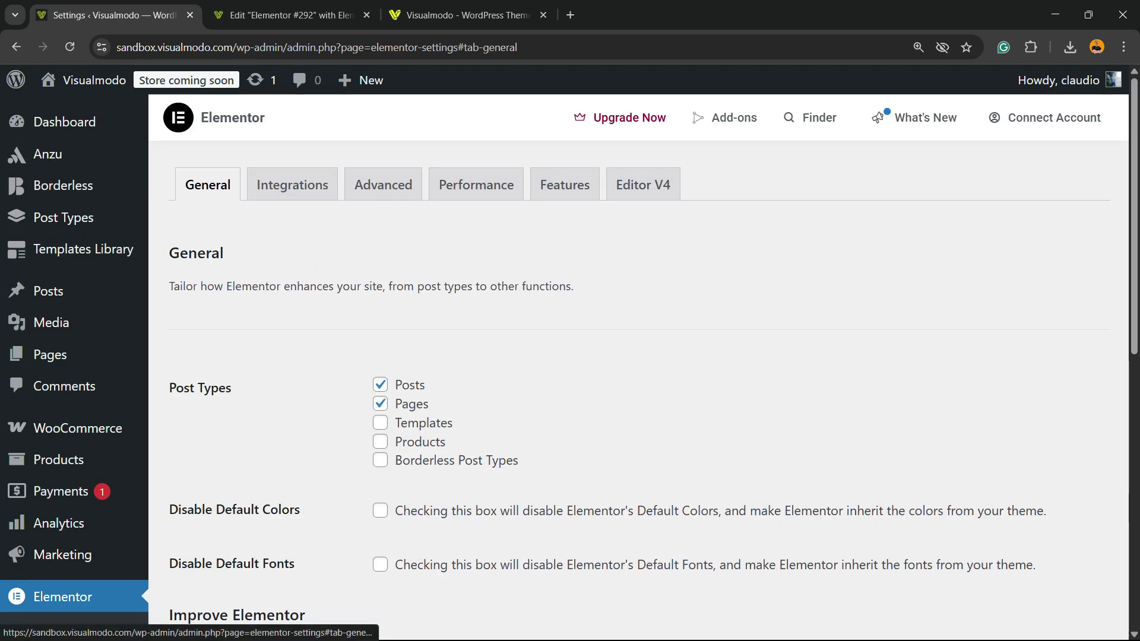
Show the Editor V4 settings and go to the option for activating the new experience.
{"action": "left_click_drag", "start_coordinate": [257, 184], "coordinate": [486, 184]}
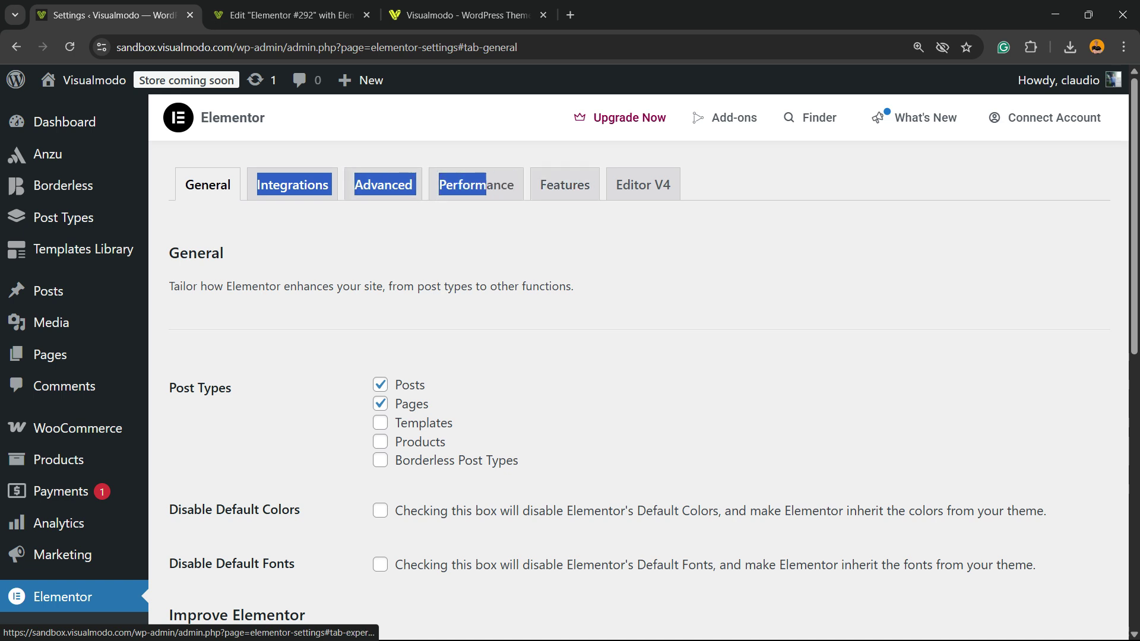
{"action": "left_click", "coordinate": [504, 221]}
{"action": "left_click", "coordinate": [646, 190]}
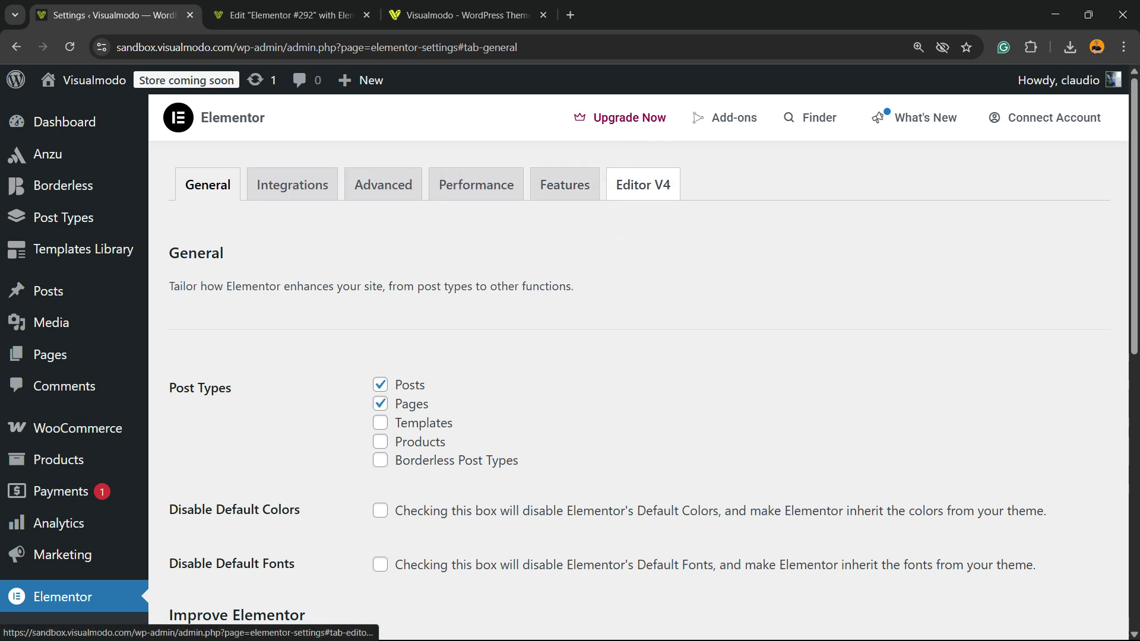
{"action": "left_click_drag", "start_coordinate": [672, 185], "coordinate": [616, 185]}
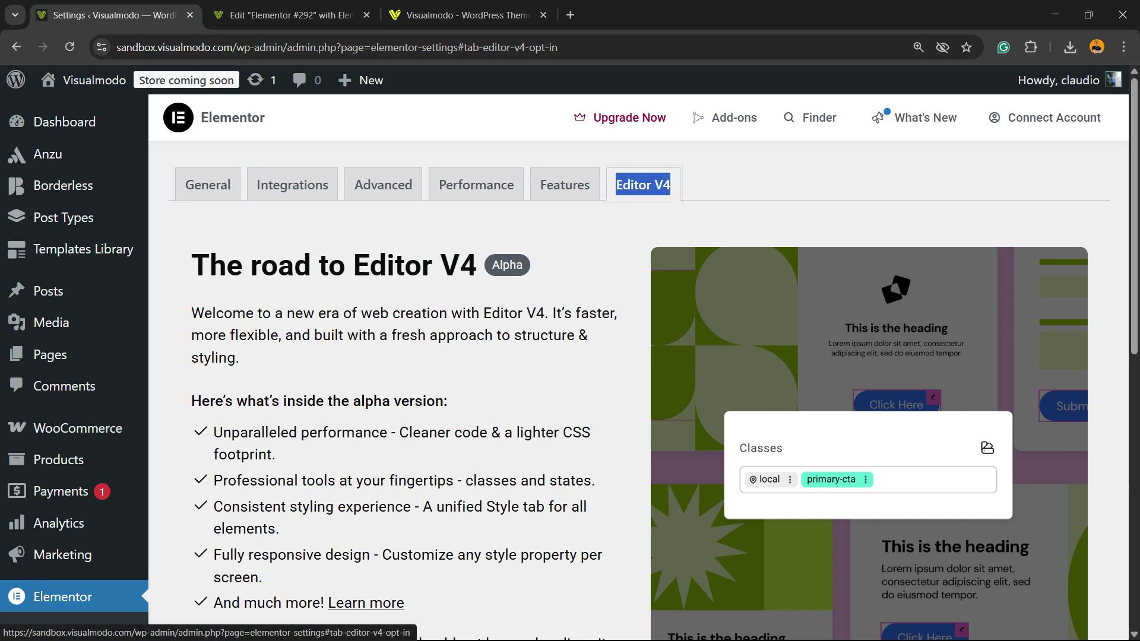
{"action": "scroll", "coordinate": [570, 356], "scroll_direction": "down", "scroll_amount": 5}
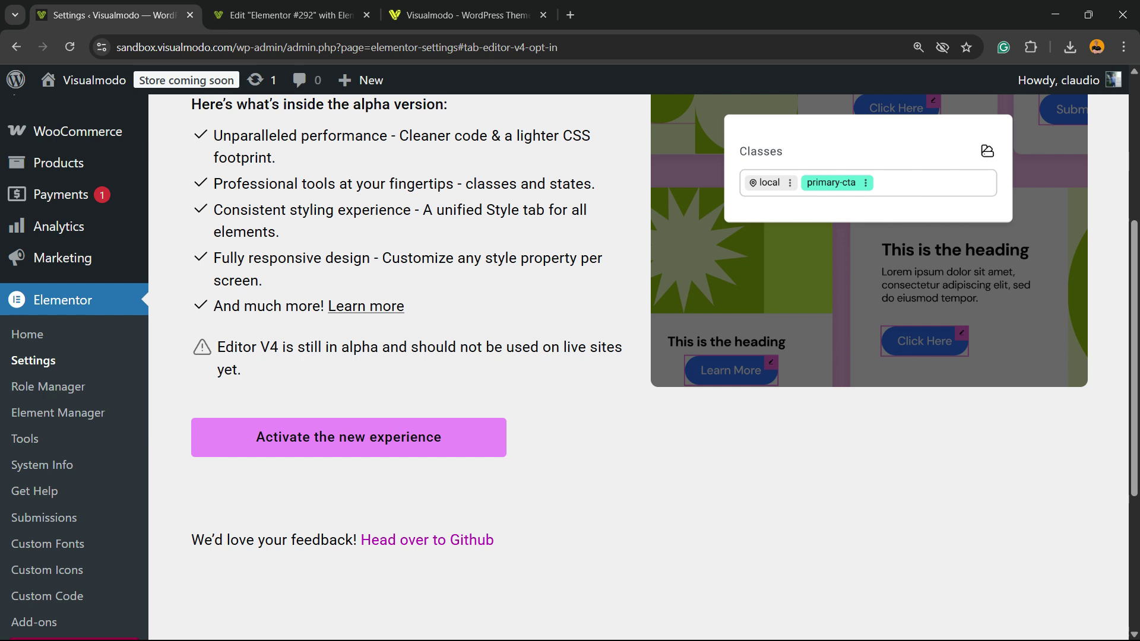
Activate the Editor V4 alpha experience, acknowledging its important notes as read and understood.
{"action": "left_click", "coordinate": [349, 437]}
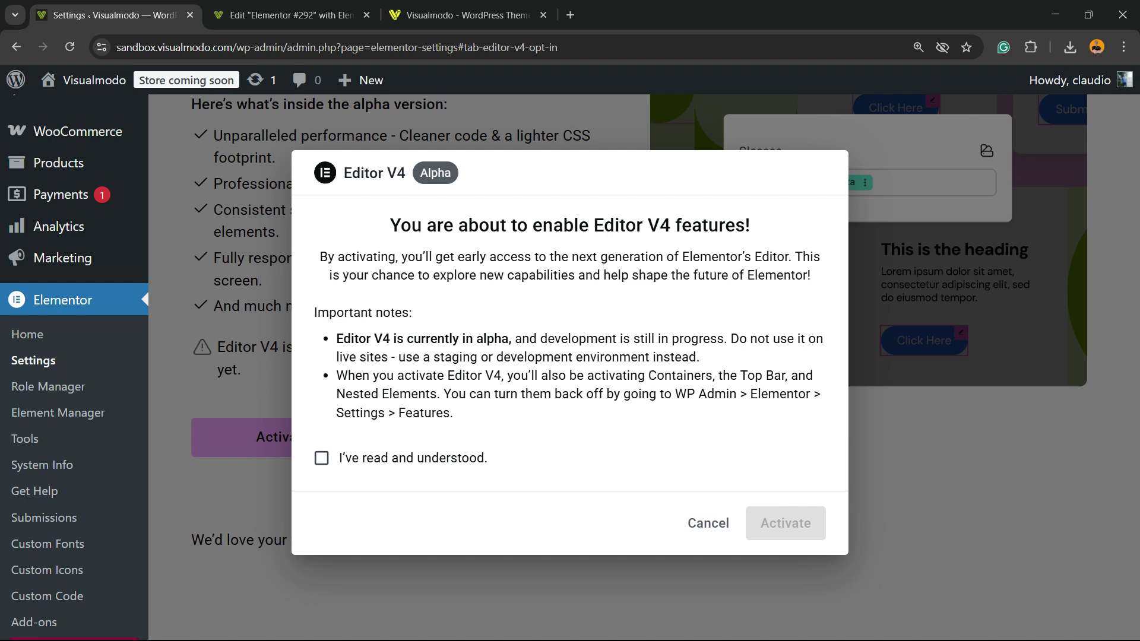
{"action": "triple_click", "coordinate": [475, 340]}
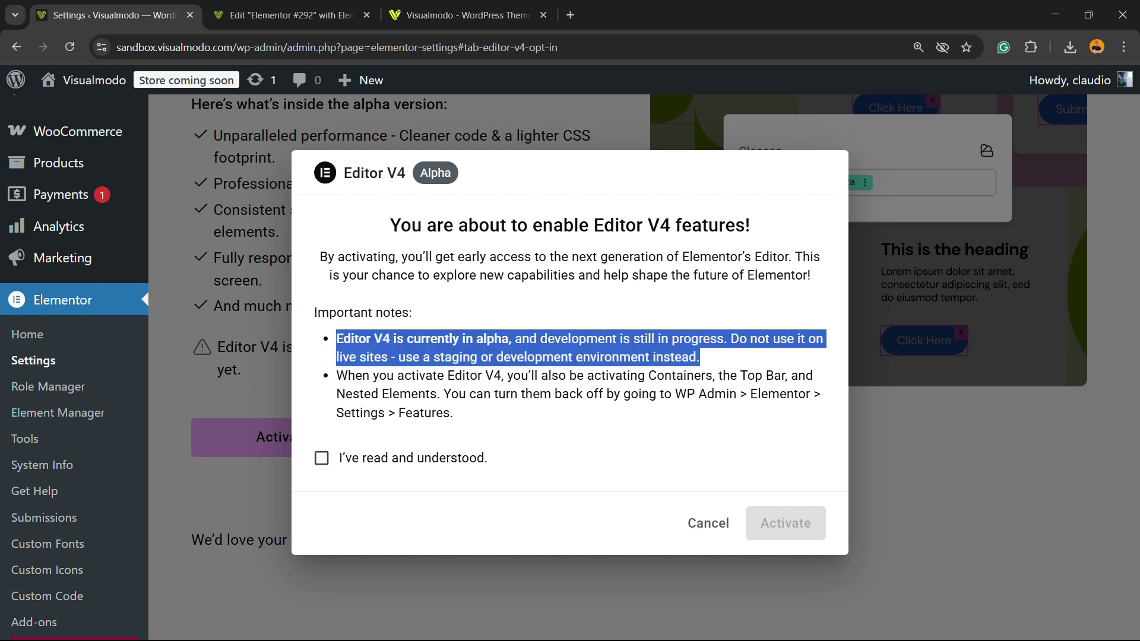
{"action": "left_click", "coordinate": [517, 348]}
{"action": "triple_click", "coordinate": [471, 357]}
{"action": "left_click", "coordinate": [321, 458]}
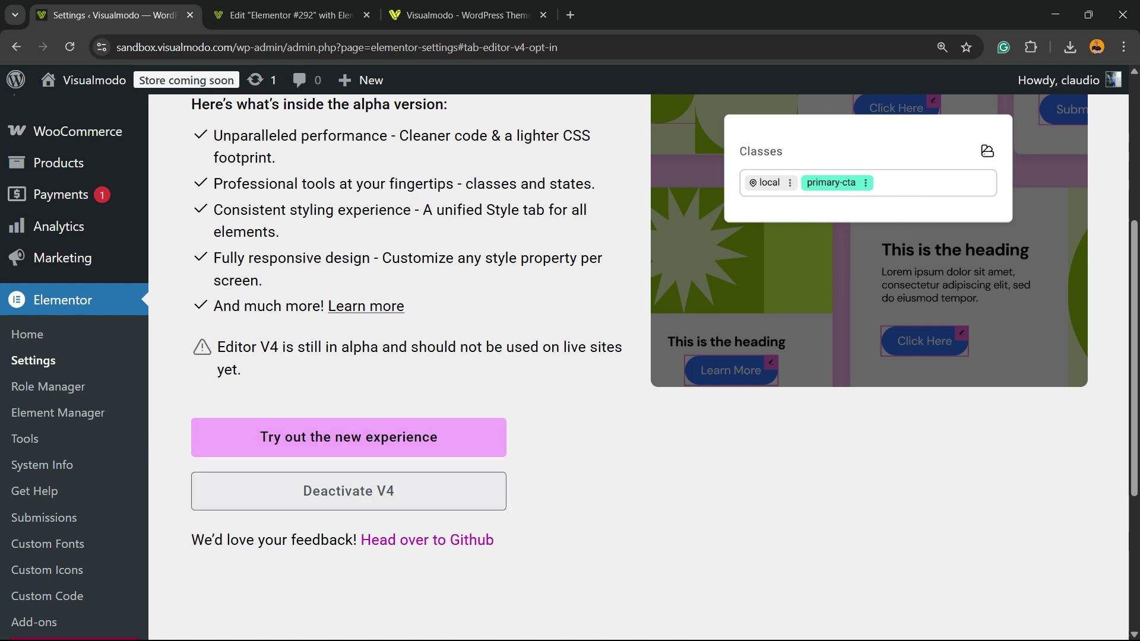
{"action": "scroll", "coordinate": [349, 491], "scroll_direction": "up", "scroll_amount": 5}
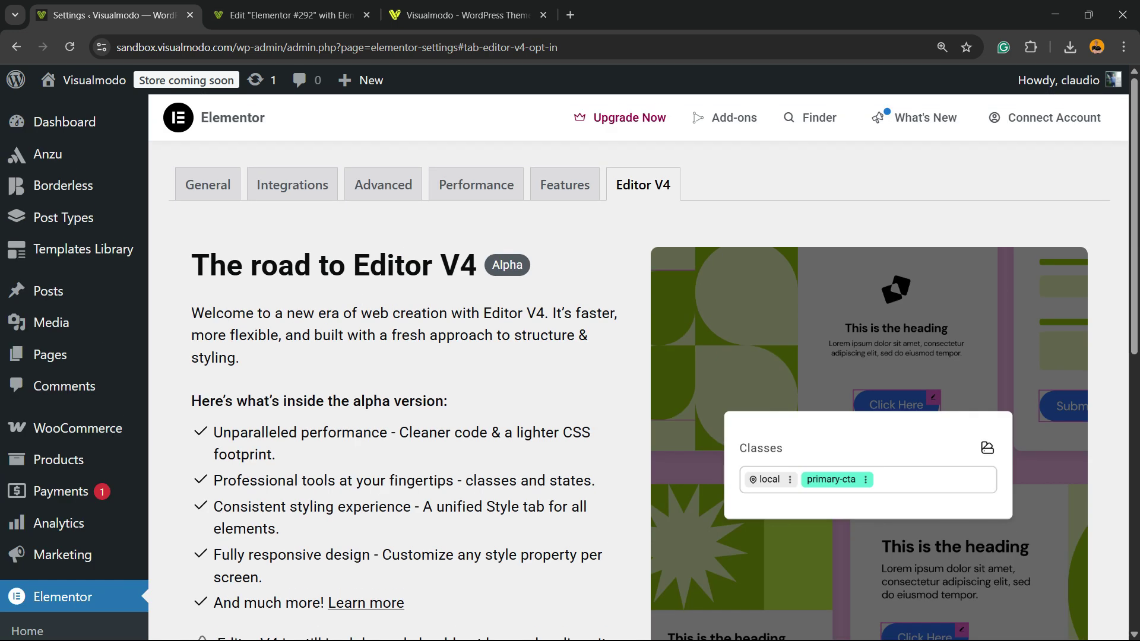
Return to the Elementor page editor and examine the Atomic Elements widget group and its Alpha information.
{"action": "key", "text": "ctrl+Tab"}
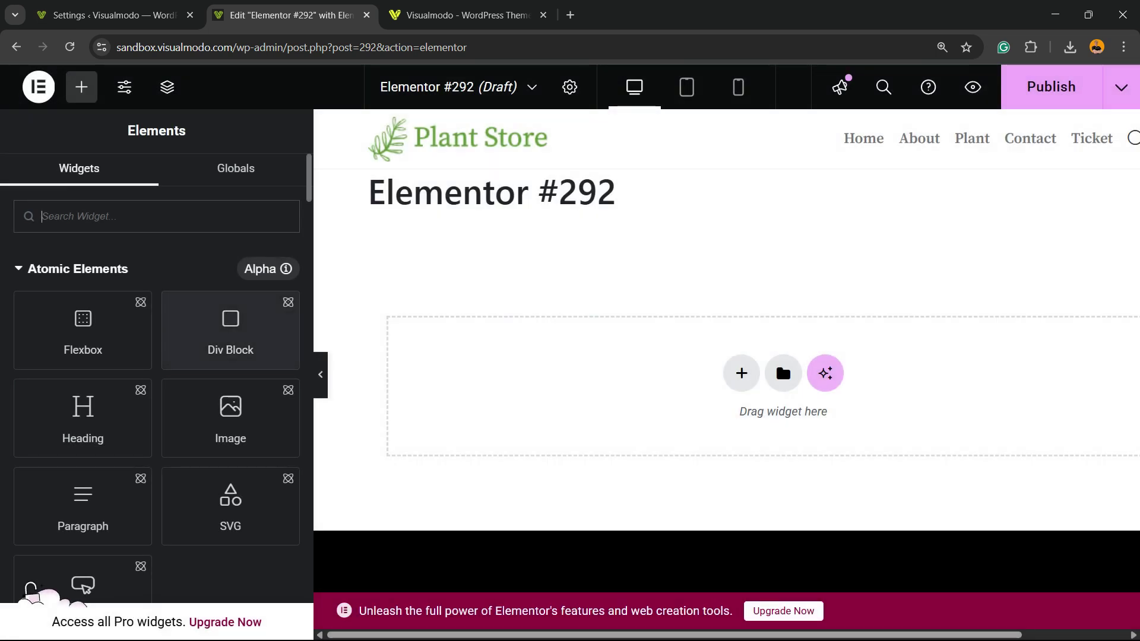
{"action": "left_click", "coordinate": [77, 268]}
{"action": "left_click", "coordinate": [77, 269]}
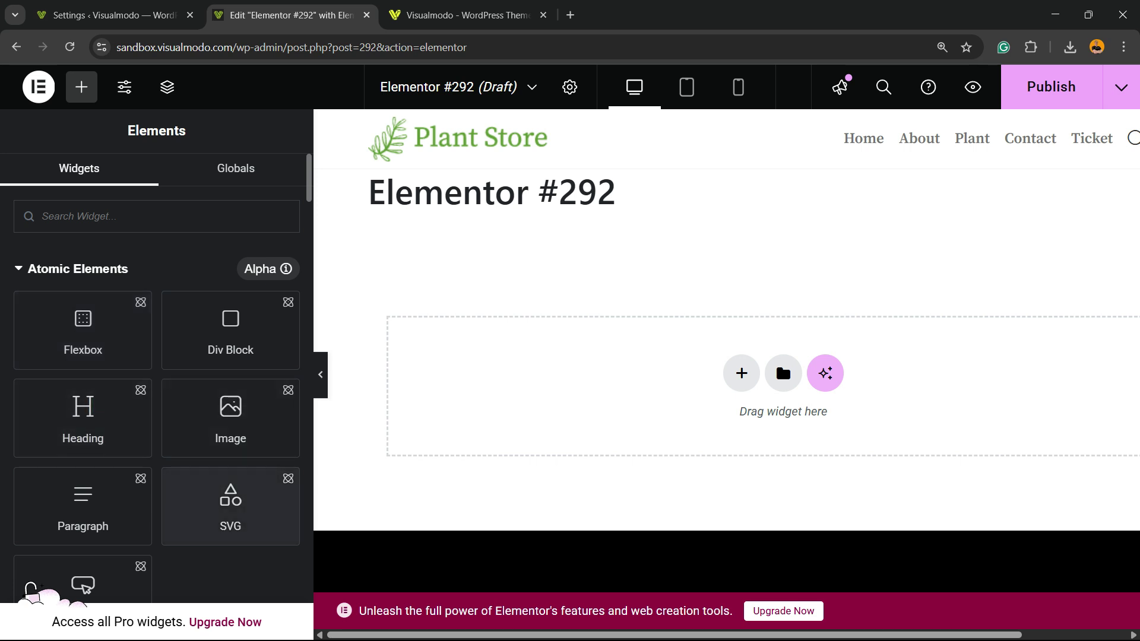
{"action": "scroll", "coordinate": [83, 416], "scroll_direction": "down", "scroll_amount": 3}
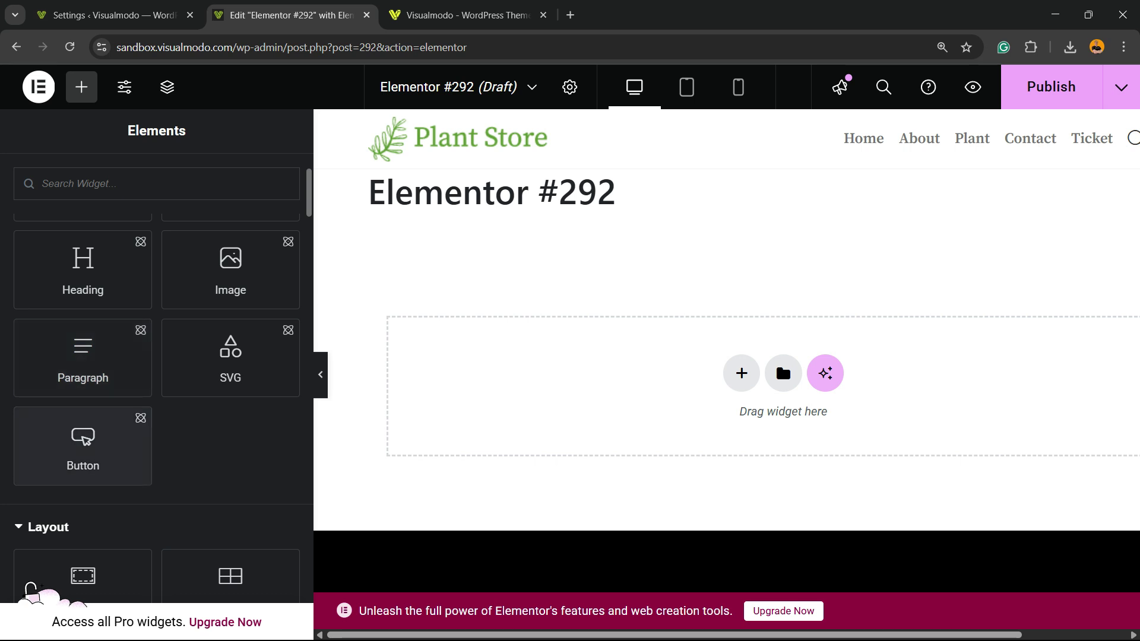
{"action": "scroll", "coordinate": [83, 445], "scroll_direction": "up", "scroll_amount": 3}
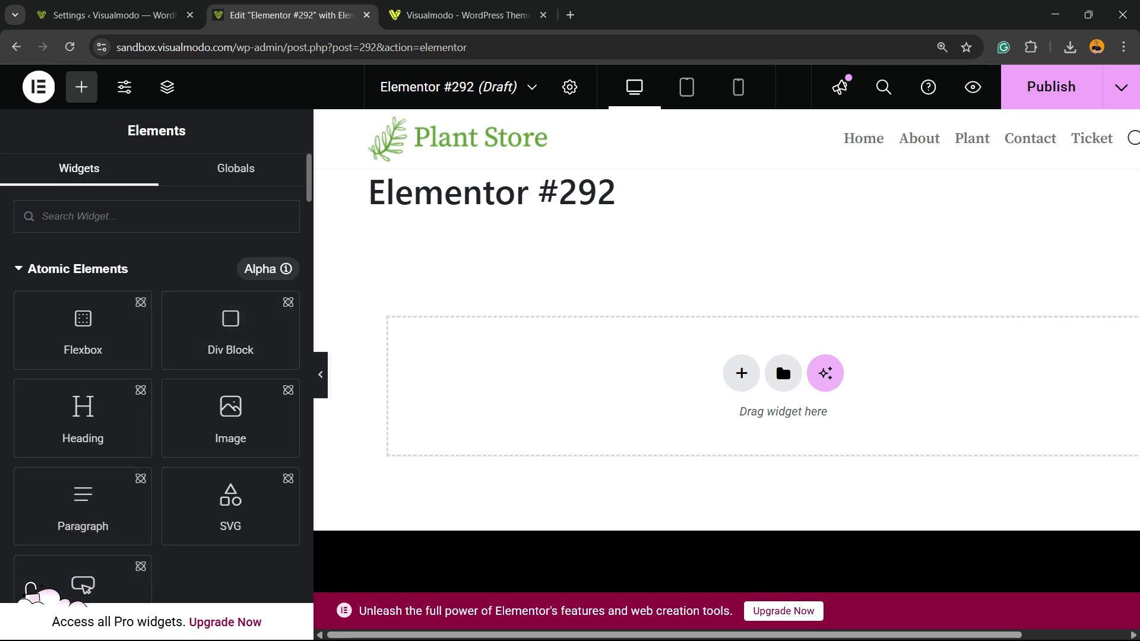
{"action": "left_click", "coordinate": [269, 269]}
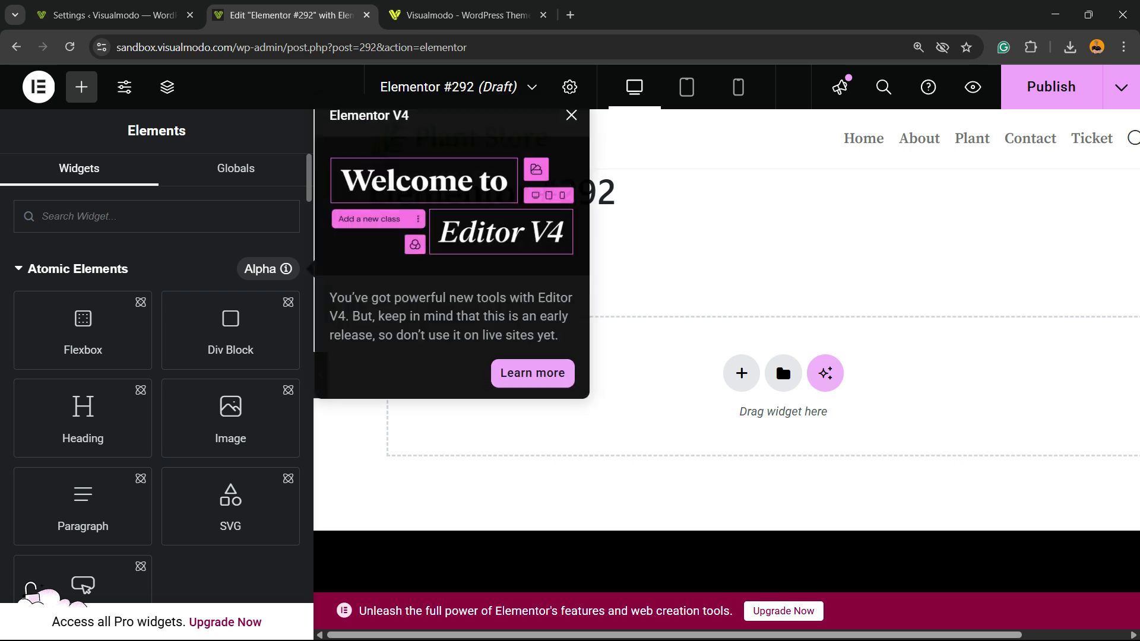
Add an atomic Flexbox to the page to examine its HTML tag options, and delete it.
{"action": "left_click_drag", "start_coordinate": [83, 326], "coordinate": [561, 362]}
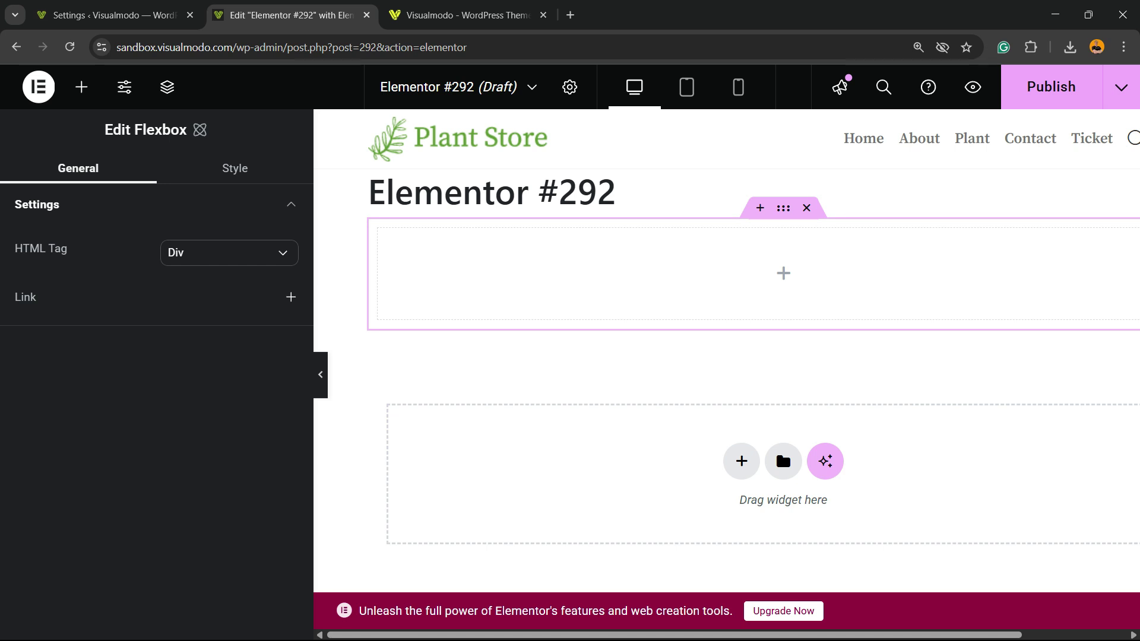
{"action": "left_click", "coordinate": [229, 252]}
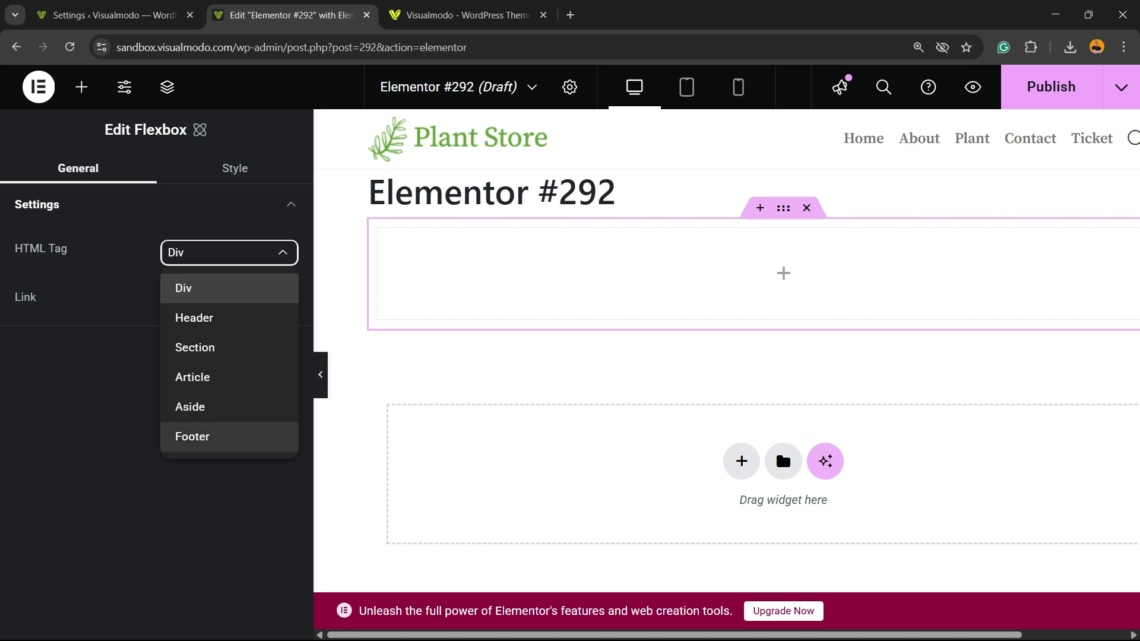
{"action": "key", "text": "Escape"}
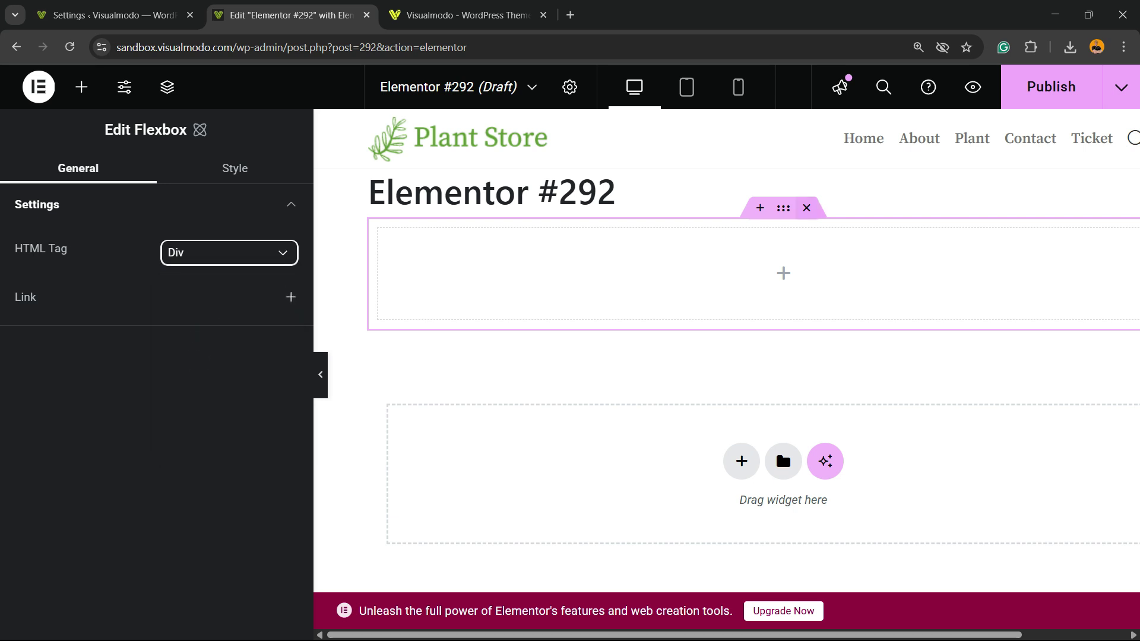
{"action": "key", "text": "Delete"}
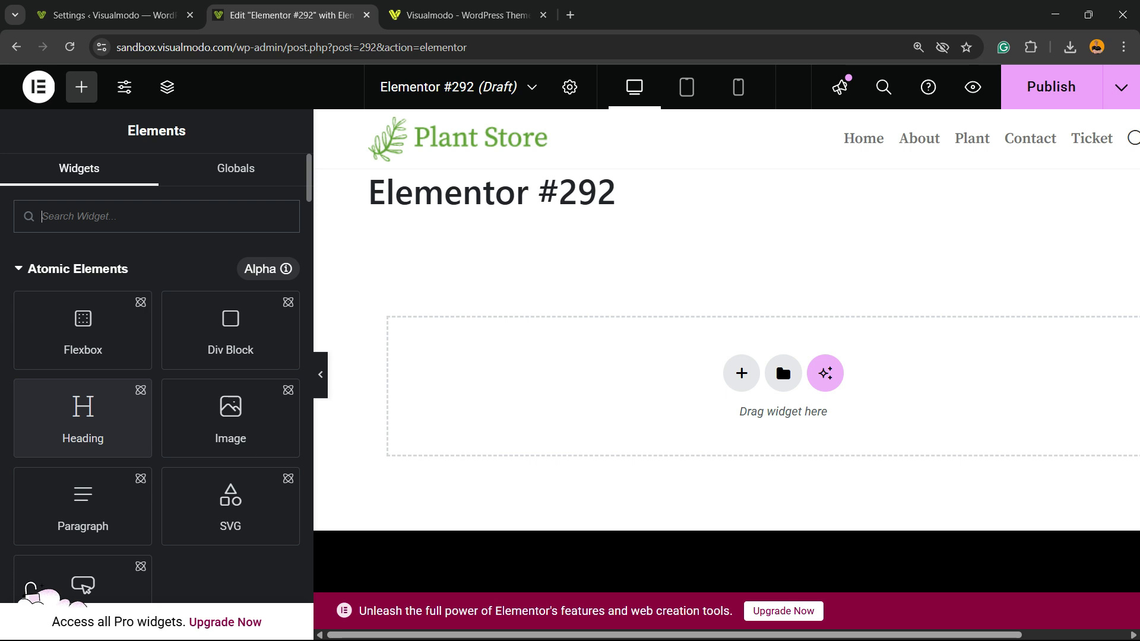
Add an atomic Heading to the page, check its tag options and reveal its link settings.
{"action": "left_click_drag", "start_coordinate": [82, 419], "coordinate": [674, 340]}
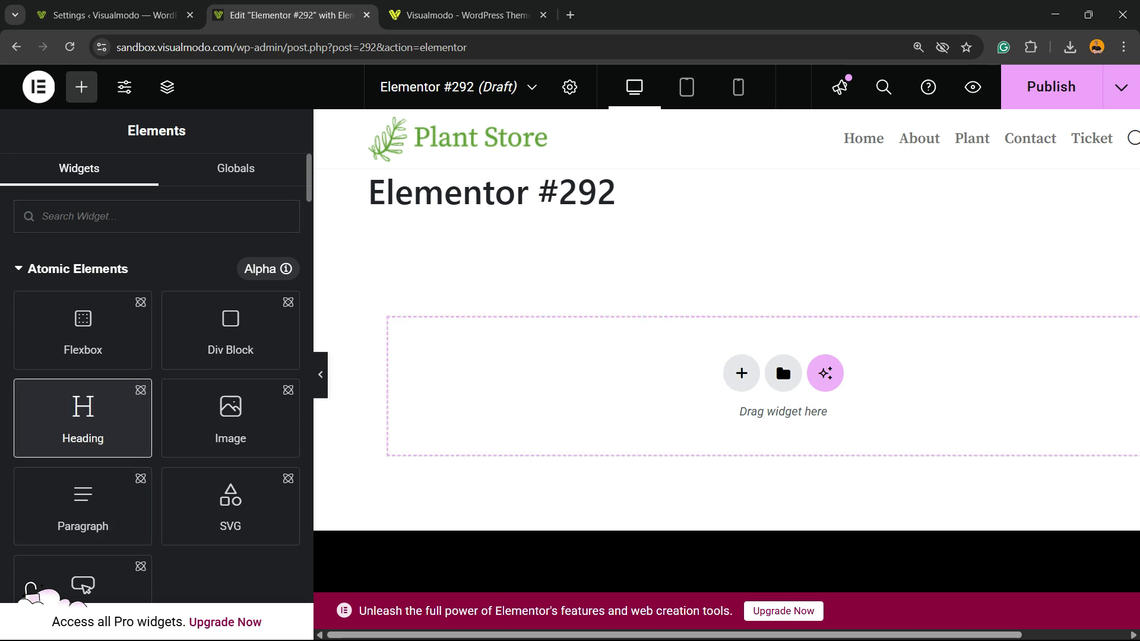
{"action": "left_click", "coordinate": [89, 279]}
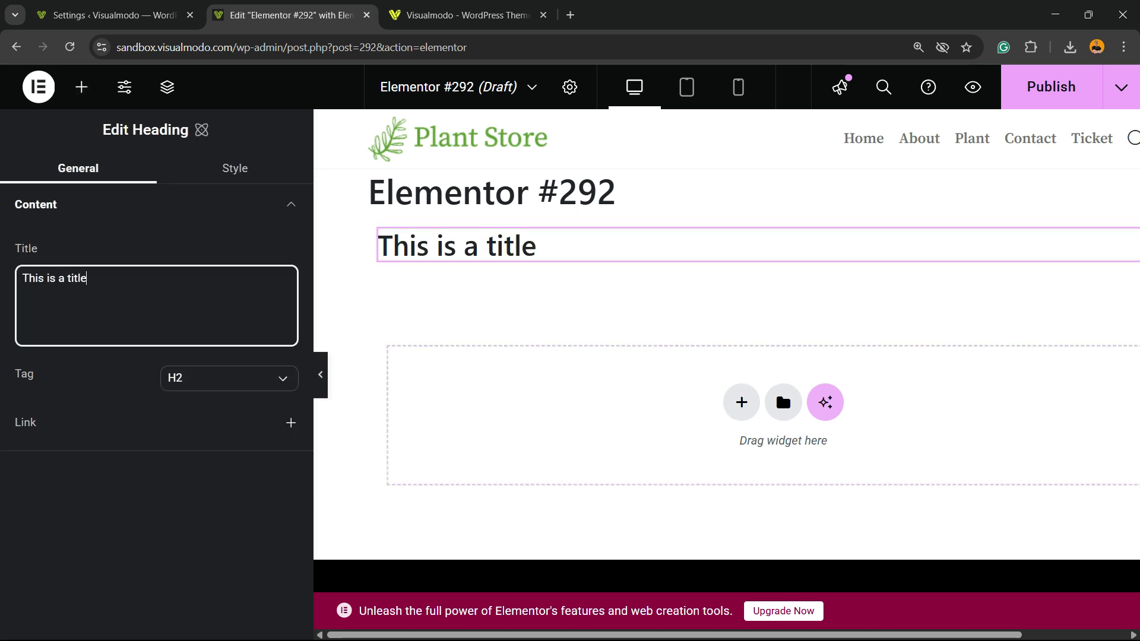
{"action": "left_click", "coordinate": [229, 378]}
{"action": "left_click", "coordinate": [229, 377]}
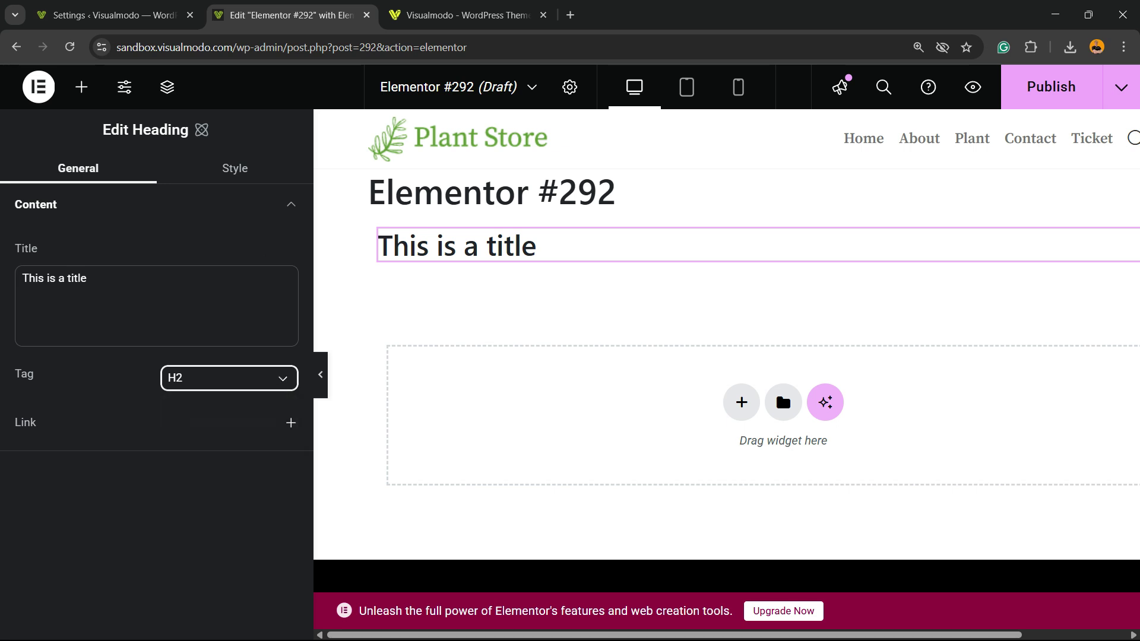
{"action": "left_click", "coordinate": [291, 422]}
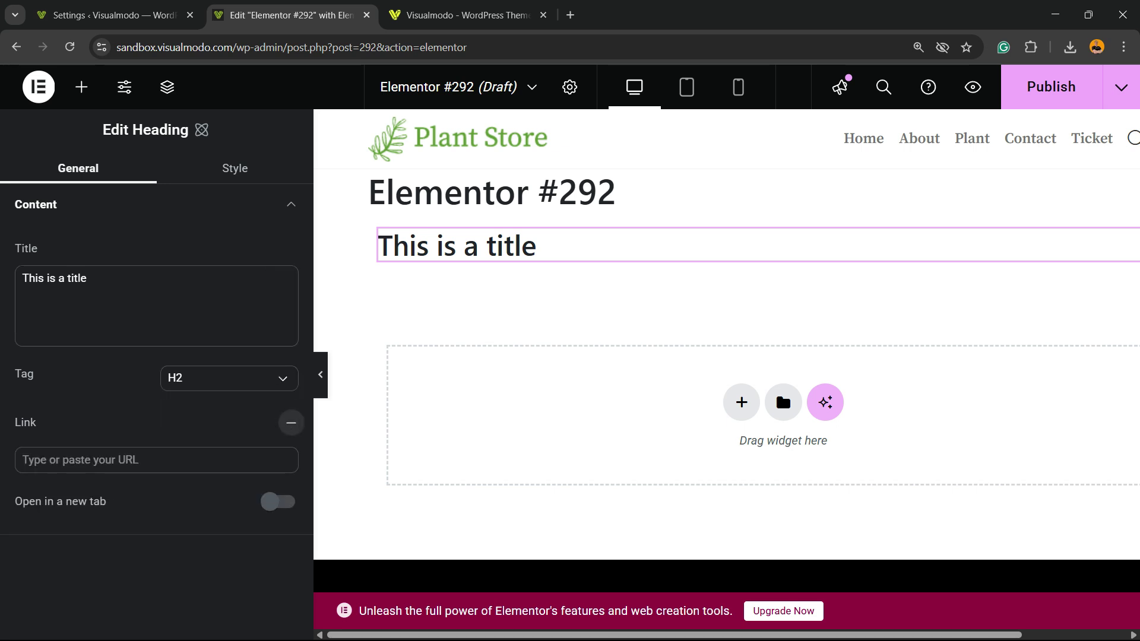
Examine the Heading's Layout, Spacing and Size style settings, collapsing each group after viewing it.
{"action": "left_click", "coordinate": [234, 168]}
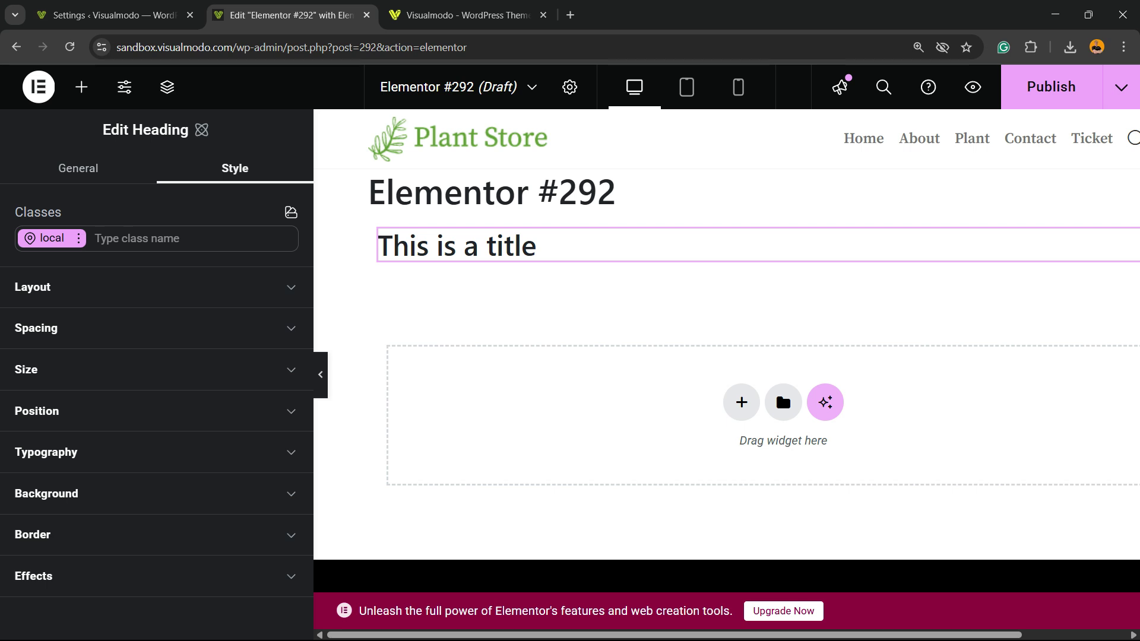
{"action": "left_click", "coordinate": [178, 287]}
{"action": "left_click", "coordinate": [178, 287]}
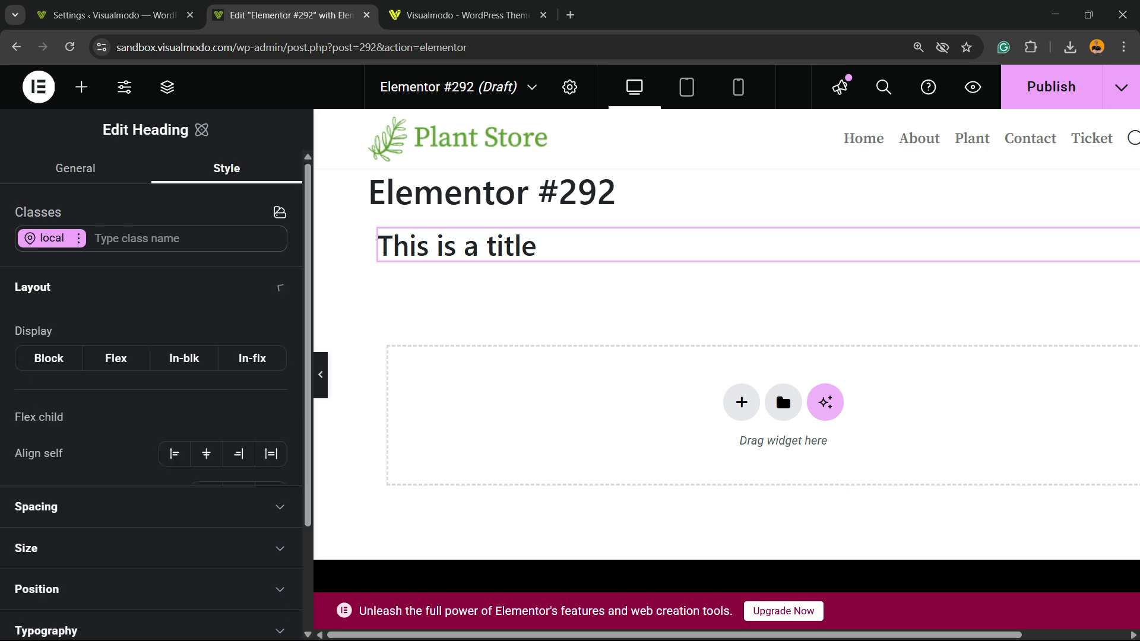
{"action": "left_click", "coordinate": [157, 288]}
{"action": "left_click", "coordinate": [156, 287]}
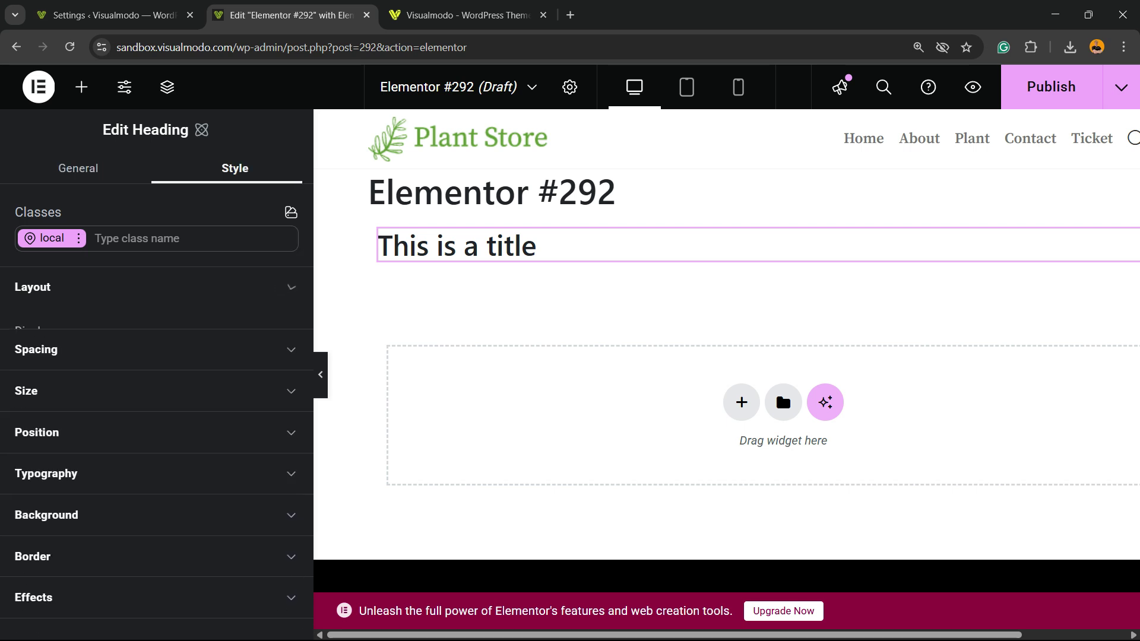
{"action": "left_click", "coordinate": [156, 328]}
{"action": "left_click", "coordinate": [156, 328]}
{"action": "left_click", "coordinate": [157, 369]}
{"action": "left_click", "coordinate": [157, 370]}
Examine the Heading's Position and Typography style settings, and return to its general content settings.
{"action": "left_click", "coordinate": [157, 410]}
{"action": "scroll", "coordinate": [157, 411], "scroll_direction": "down", "scroll_amount": 1}
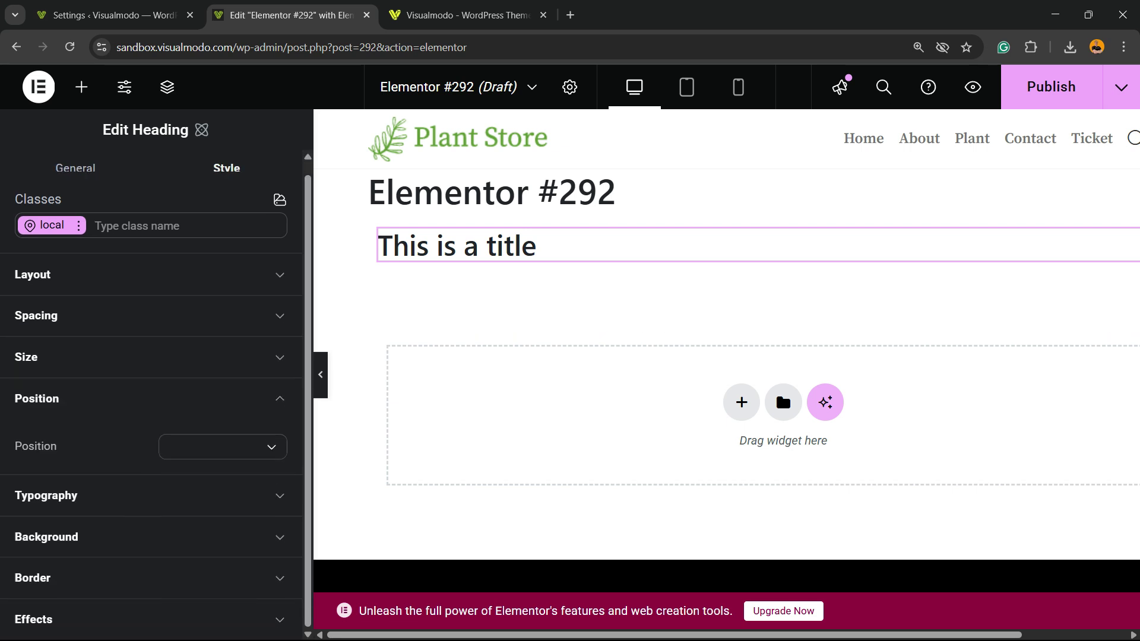
{"action": "left_click", "coordinate": [157, 496]}
{"action": "scroll", "coordinate": [157, 495], "scroll_direction": "down", "scroll_amount": 5}
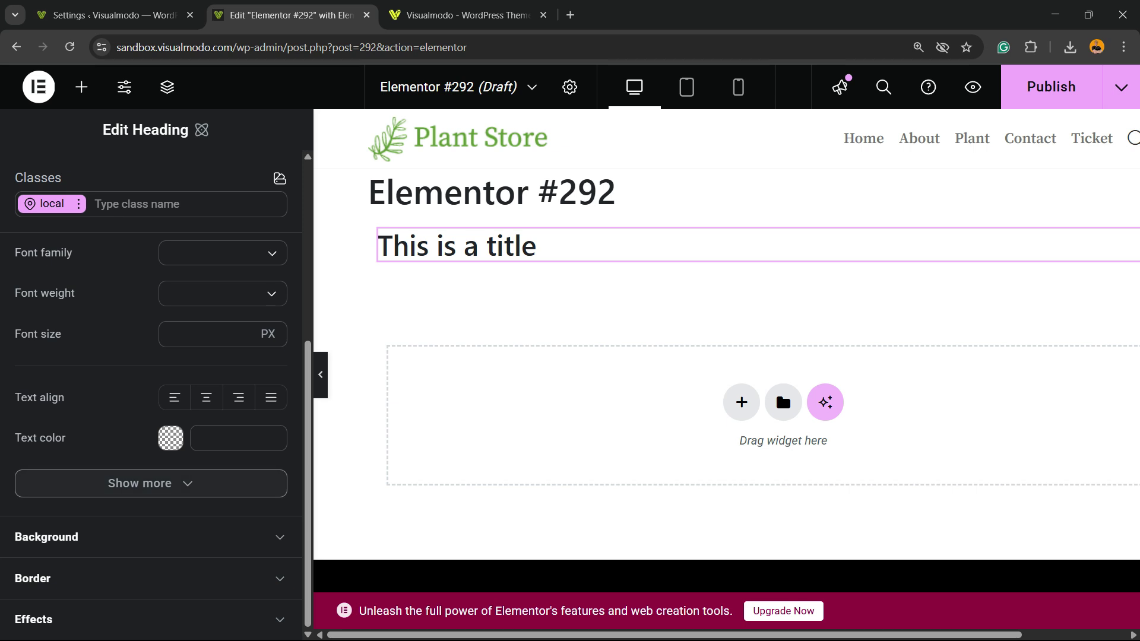
{"action": "scroll", "coordinate": [151, 386], "scroll_direction": "up", "scroll_amount": 5}
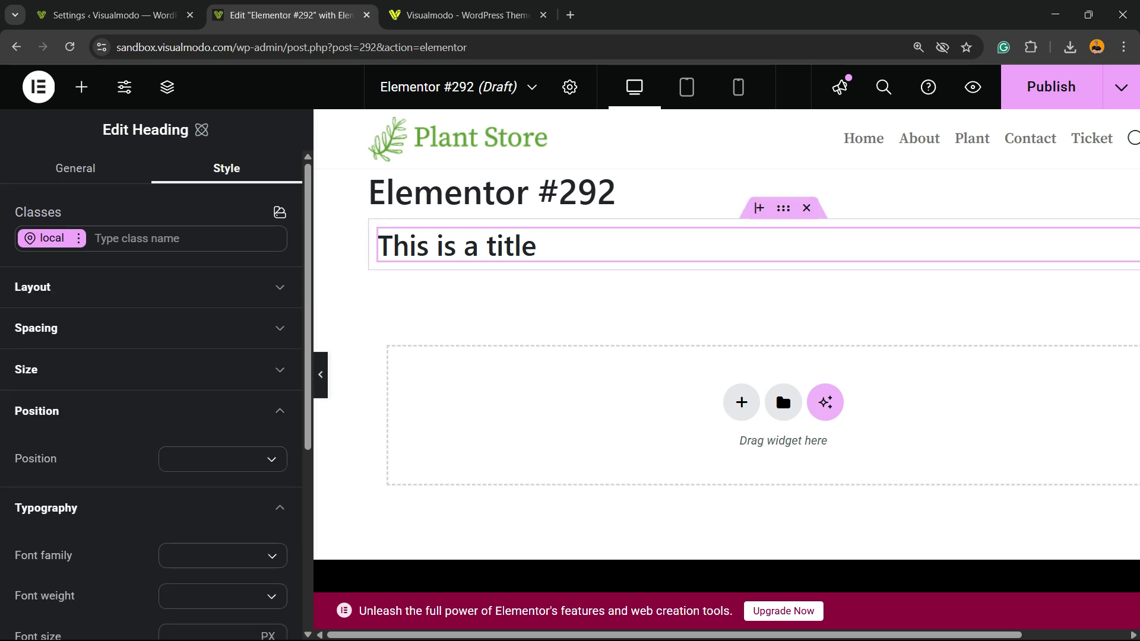
{"action": "left_click", "coordinate": [75, 168]}
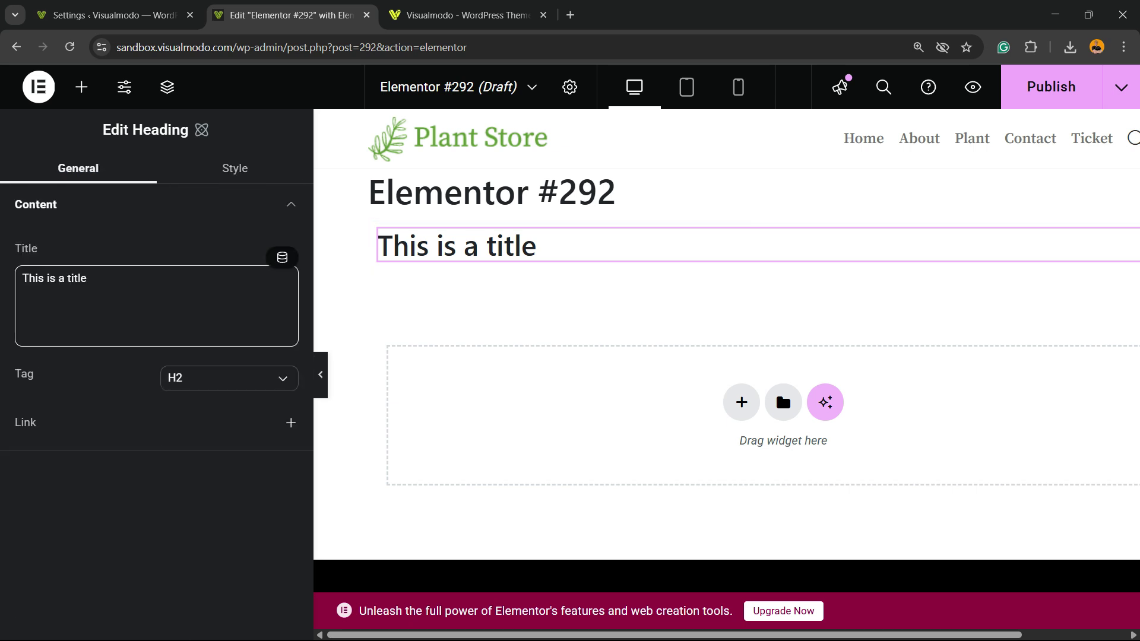